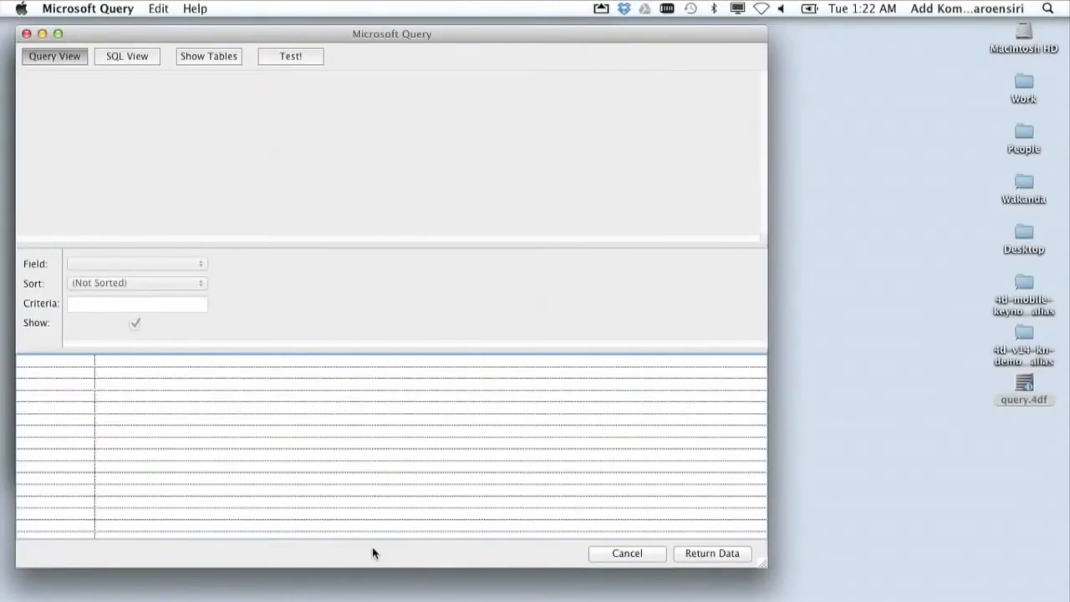
- In SQL view, query Company.Company, Contact.First, Contact.Last and Contact.E_Mail_1, joining Contact and Company on ID_Company, and test it
click(129, 58)
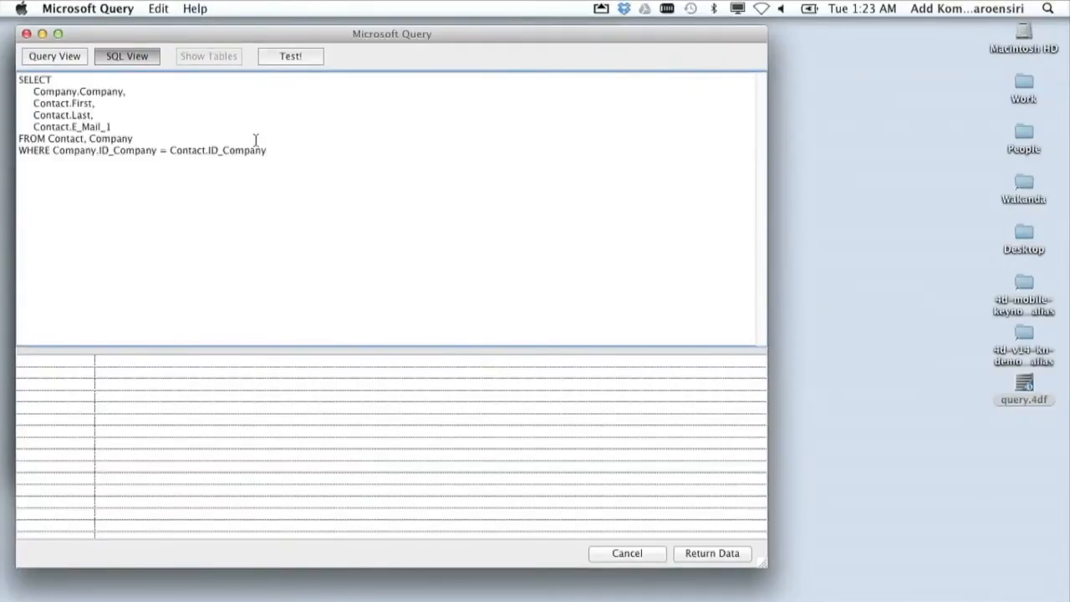
click(307, 60)
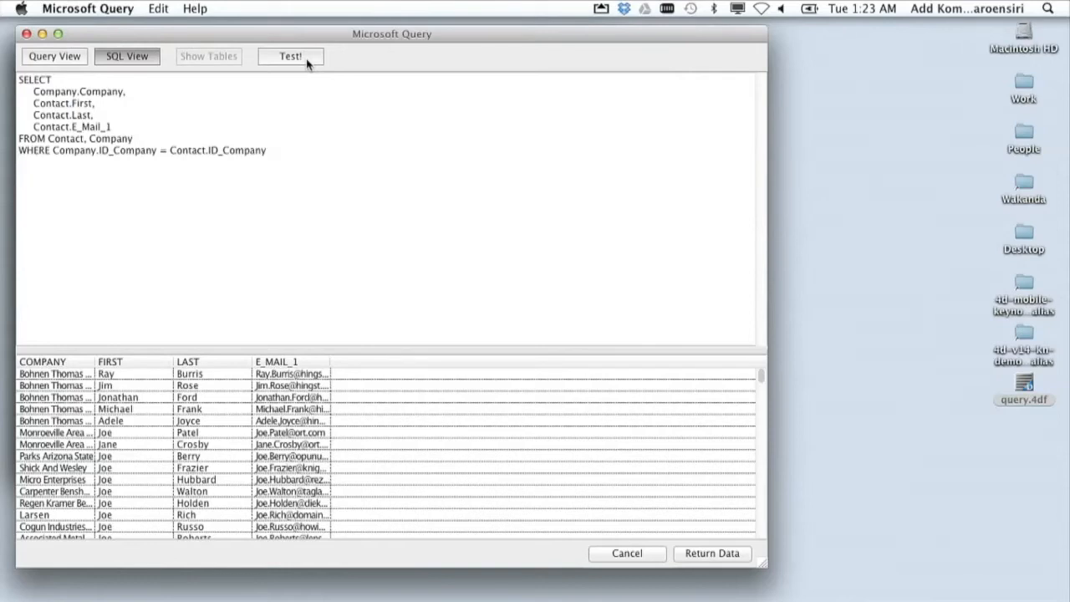
- Hide Microsoft Query, switch to 4D, enter design mode and open the method DEMO_CREATE_SQL_VIEW1
key(super+h)
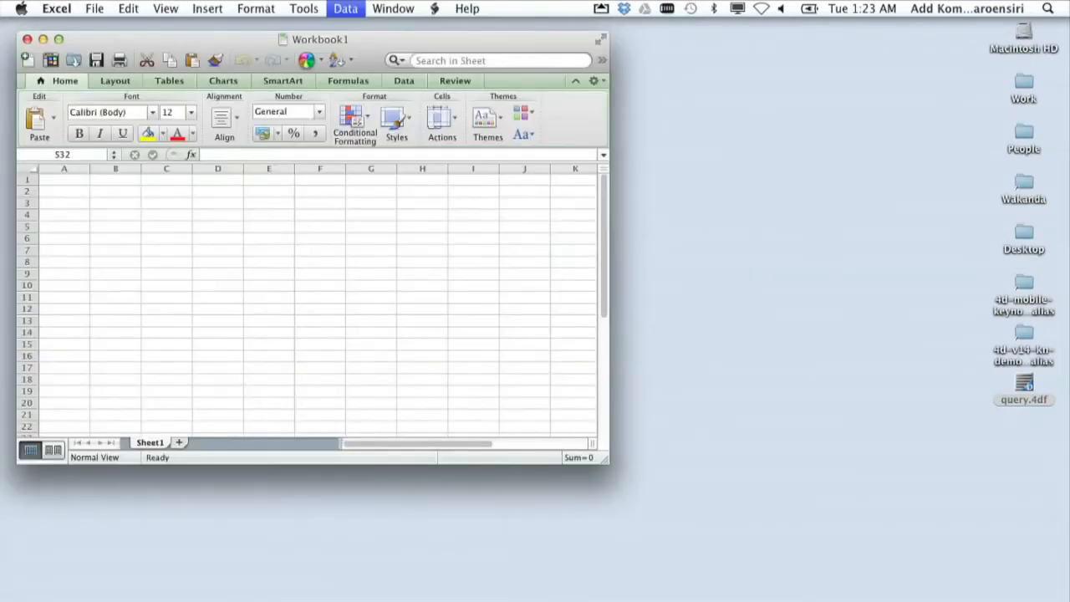
key(super+Tab)
key(super+Tab)
key(super+Tab)
key(super+Tab)
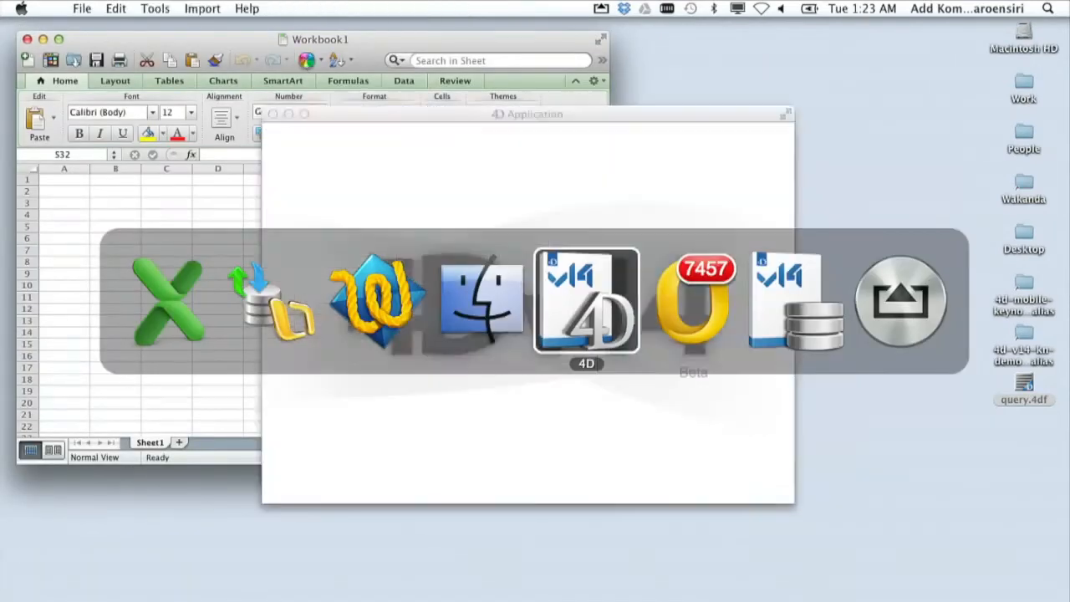
right_click(382, 263)
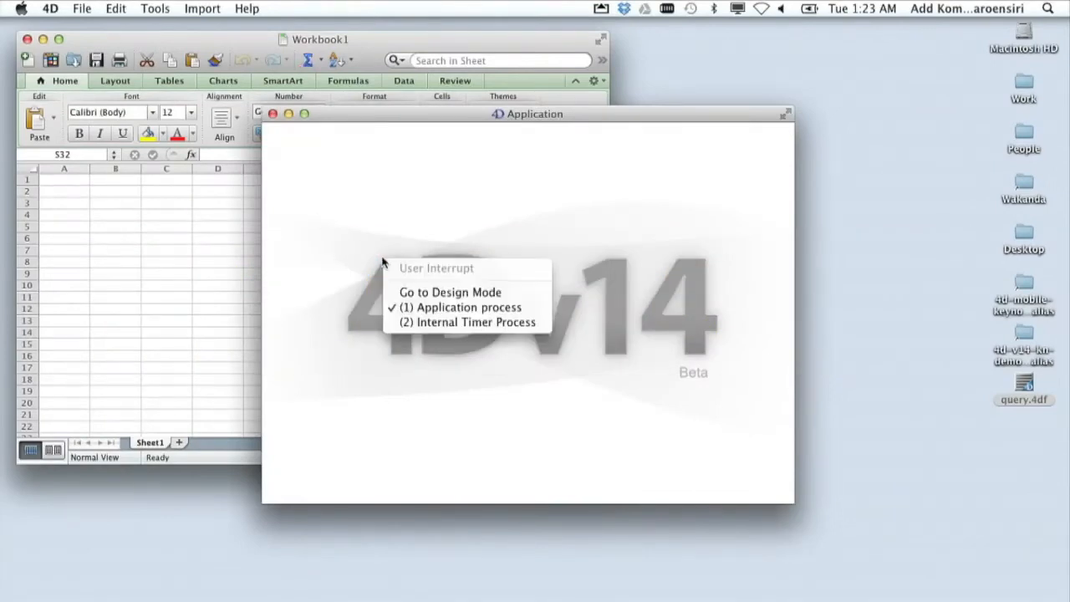
click(422, 293)
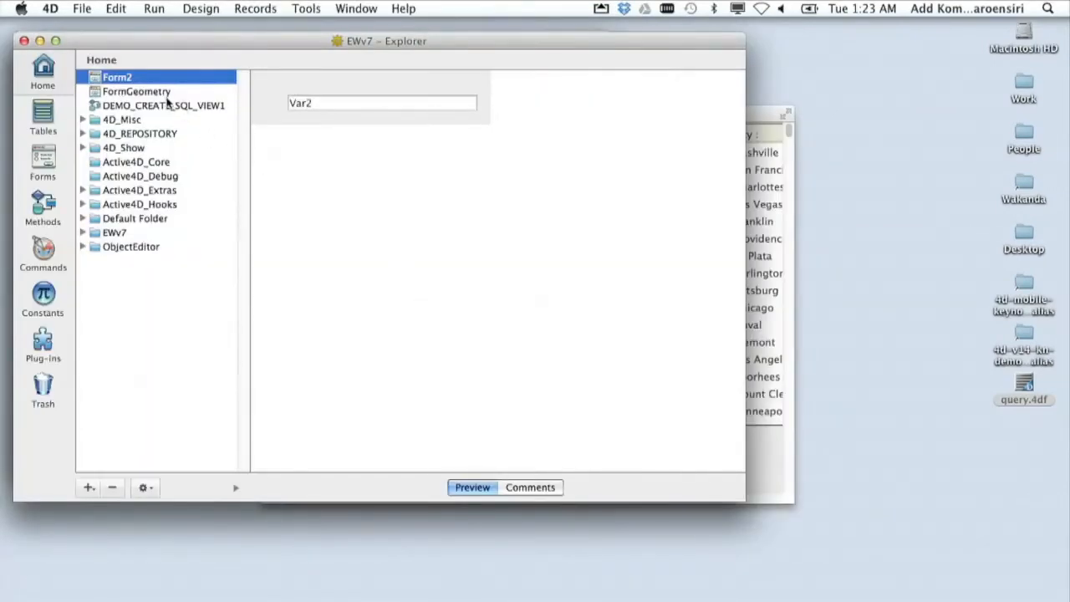
double_click(169, 105)
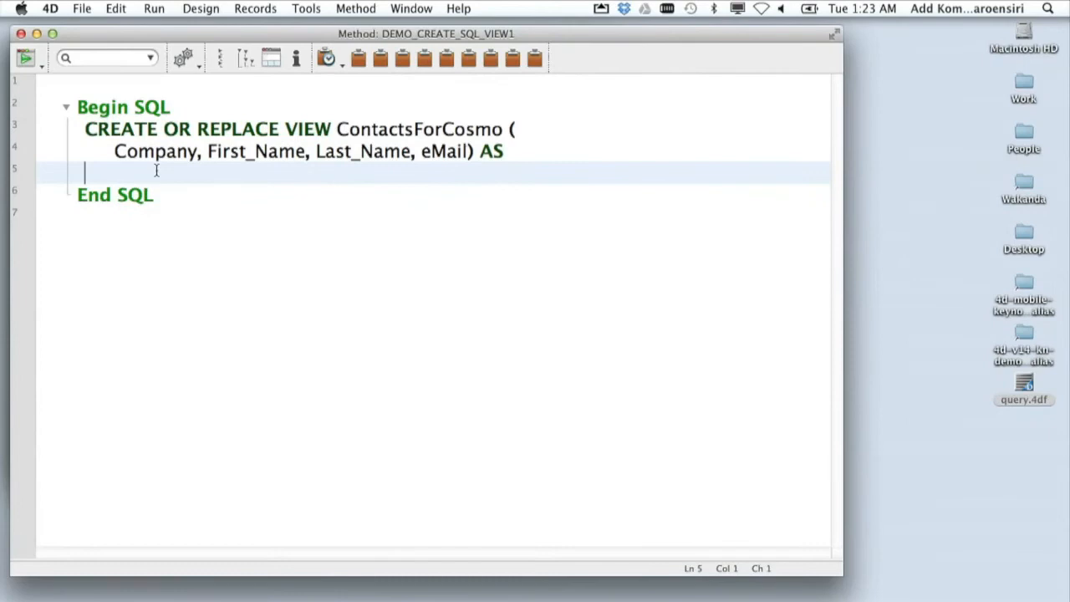
- Insert the Contact–Company join SELECT statement below the CREATE OR REPLACE VIEW header and end it with a semicolon
key(Return)
text(SELECT 	Company.Company, 	Contact.First, 	Contact.Last, 	Contact.E_Mail_1 FROM Contact, Company WHERE Company.ID_Company = Contact.ID_Company)
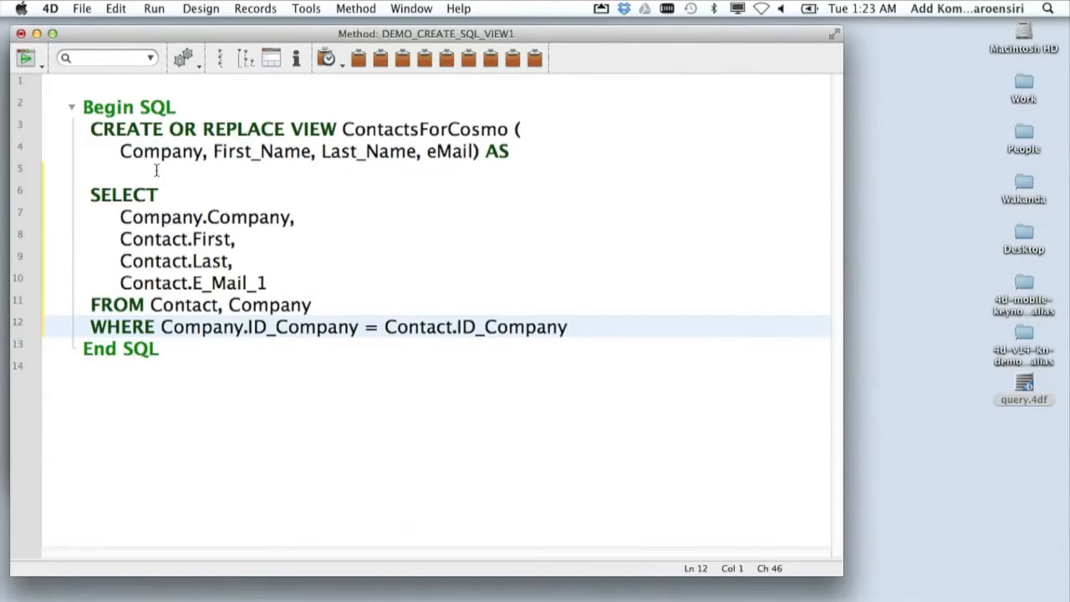
text(;)
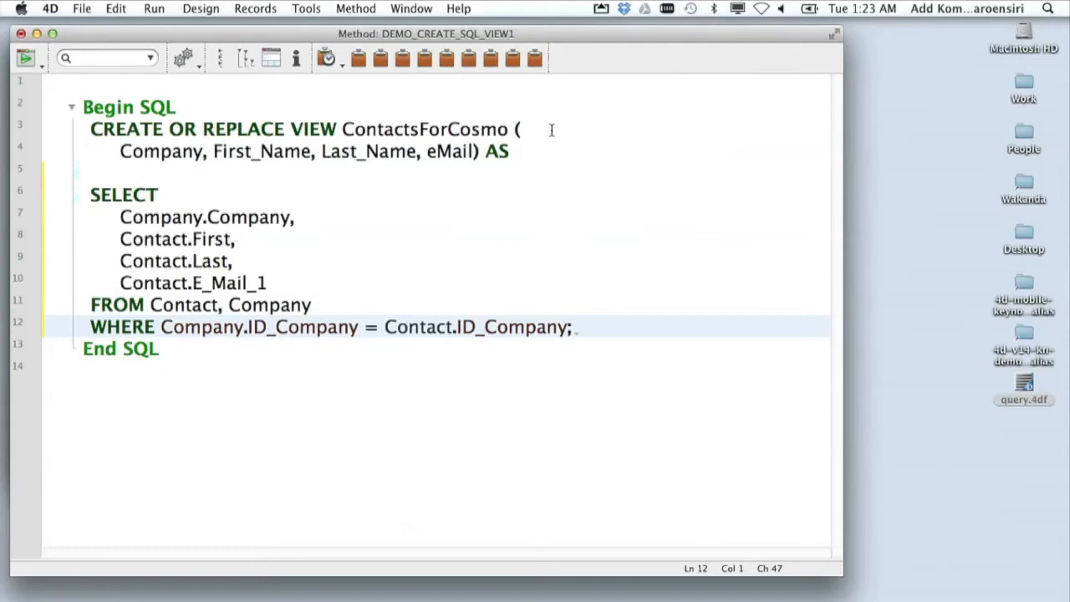
- Switch to Microsoft Query, replace the SQL with "SELECT * from ContactsForCosmo" and test it
double_click(483, 130)
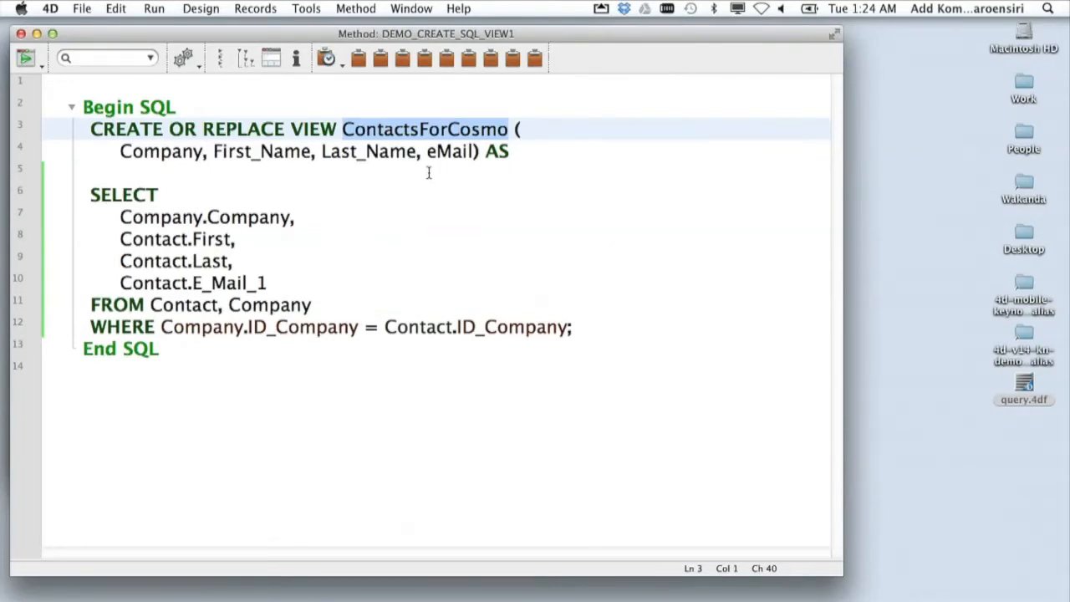
key(super+Tab)
key(super+Tab)
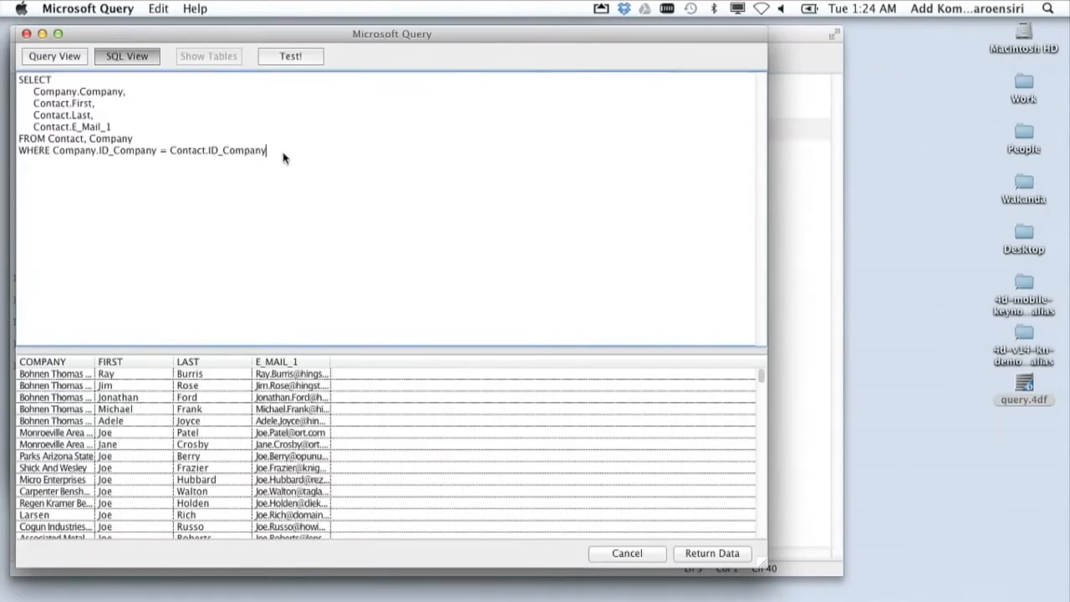
drag(282, 157, 107, 83)
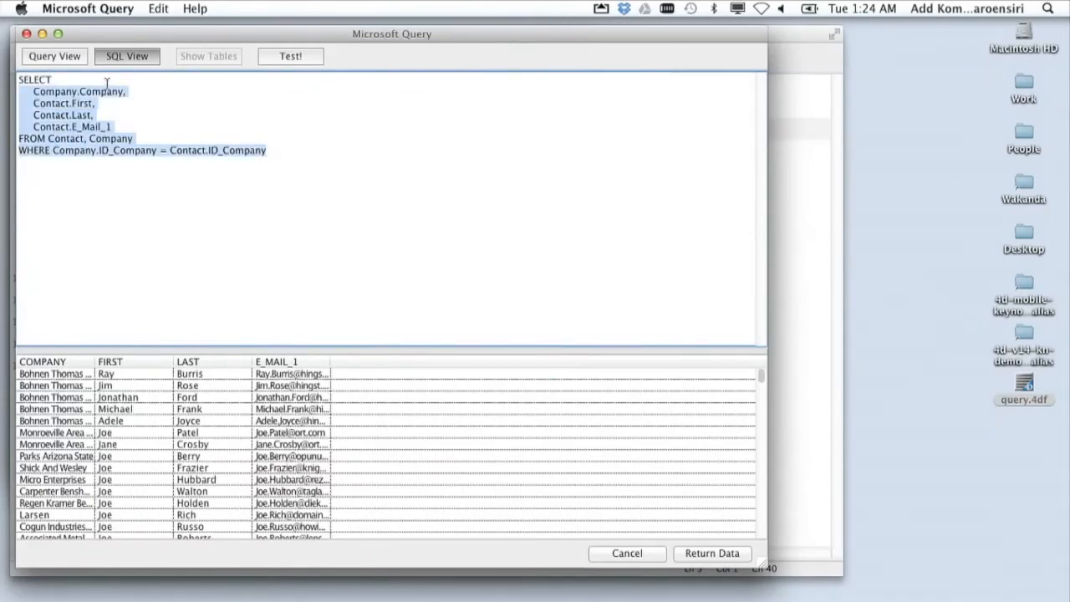
key(BackSpace)
key(BackSpace)
text(*)
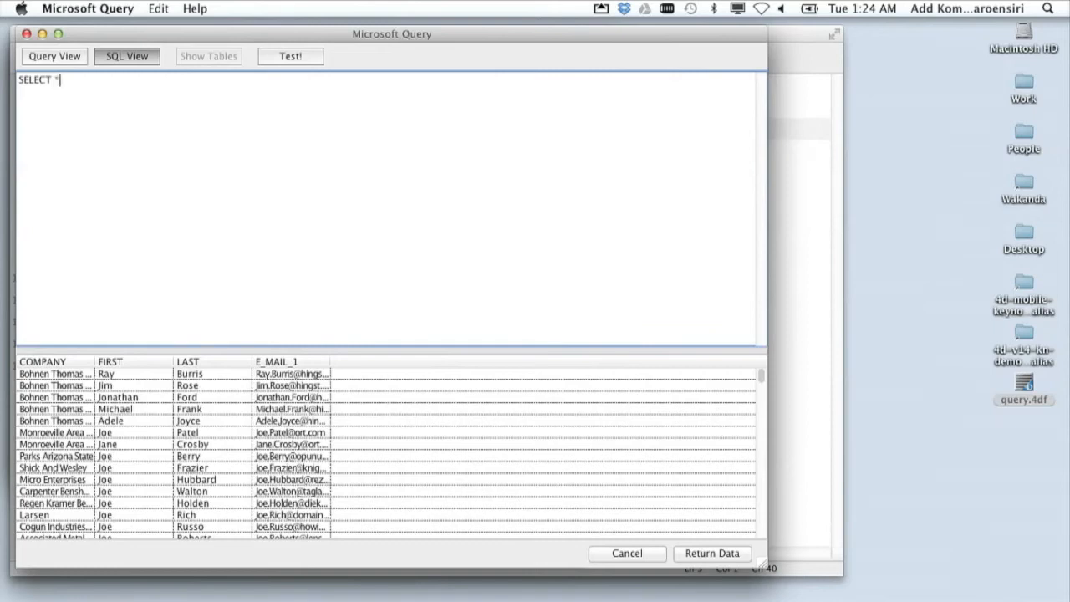
text( from ContactsForCosmo)
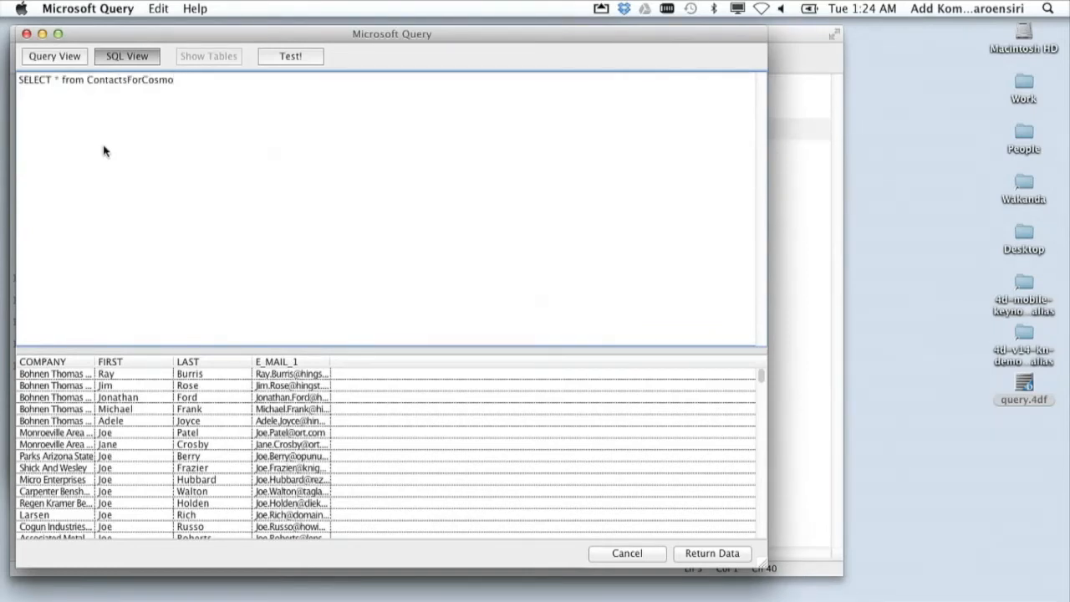
click(305, 56)
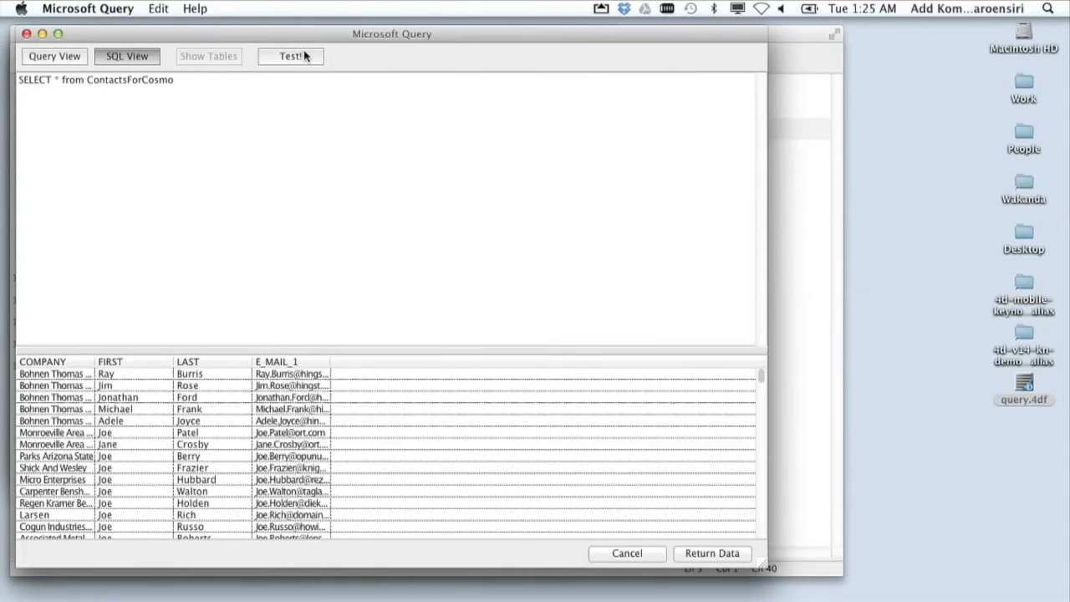
- Switch to 4D and add the condition "and Company.state = 'NV'" on a new line before the view's closing semicolon
key(super+Tab)
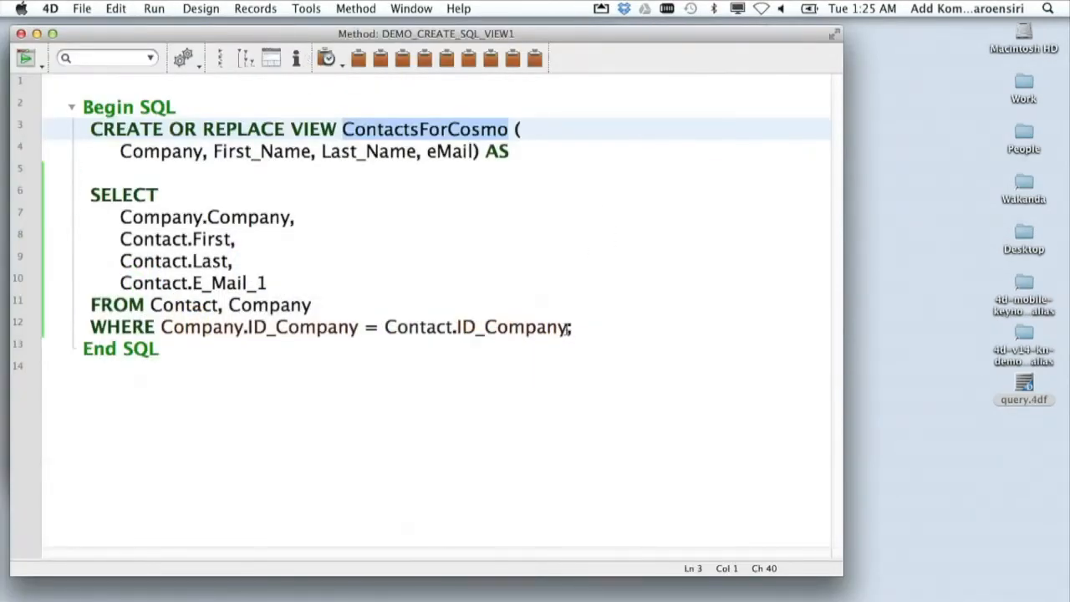
click(569, 327)
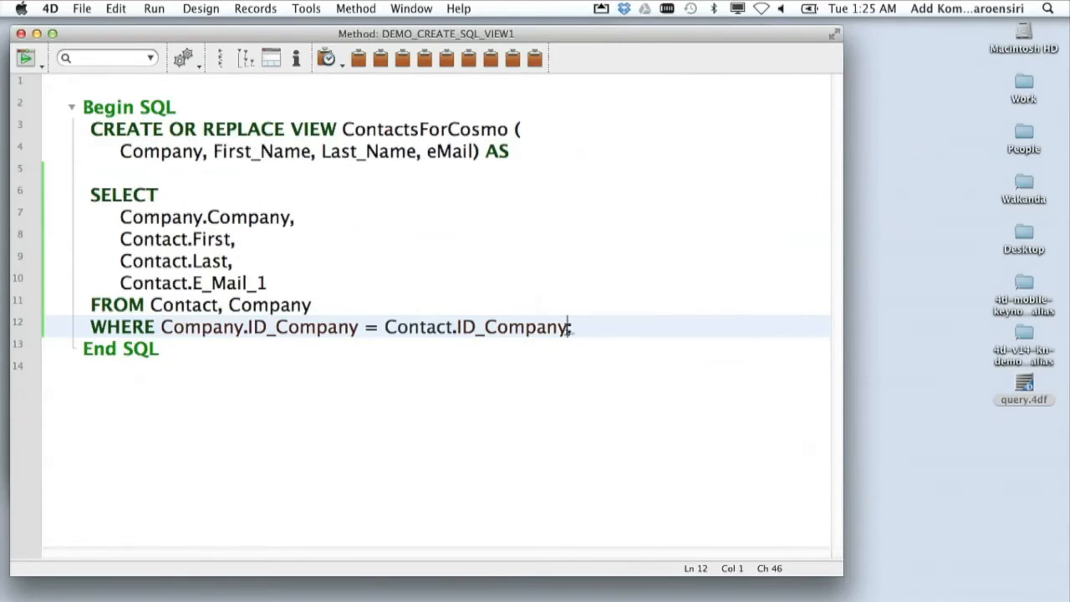
key(Return)
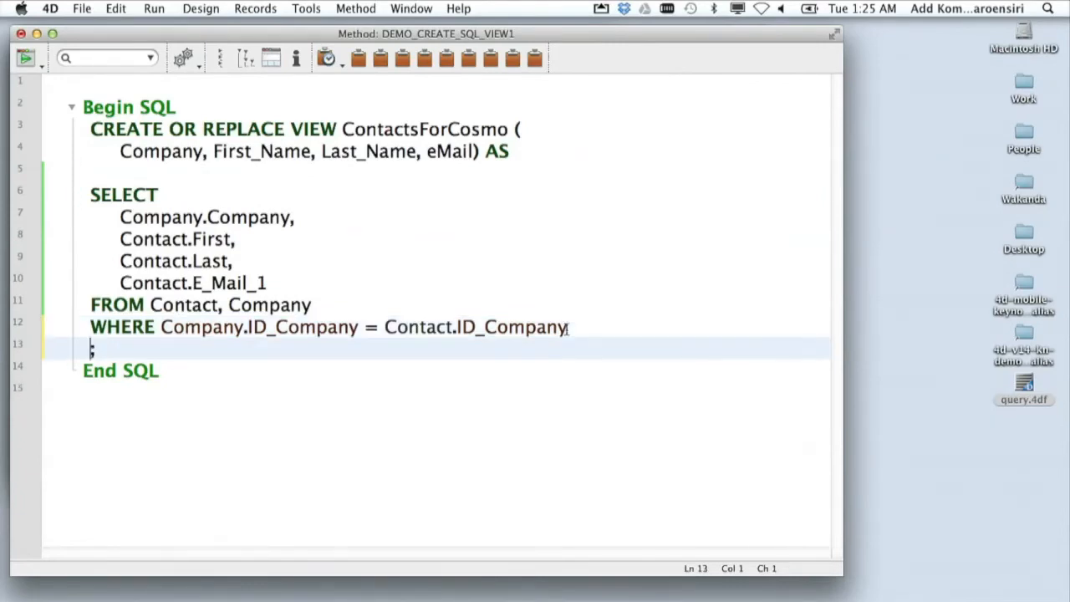
text(and )
text(Comp)
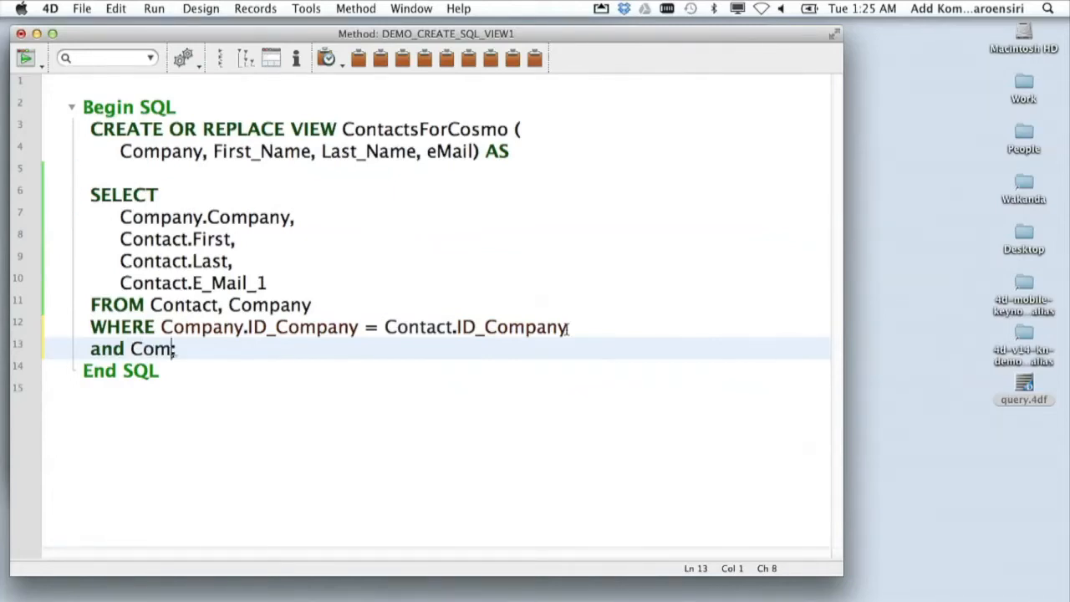
text(any.)
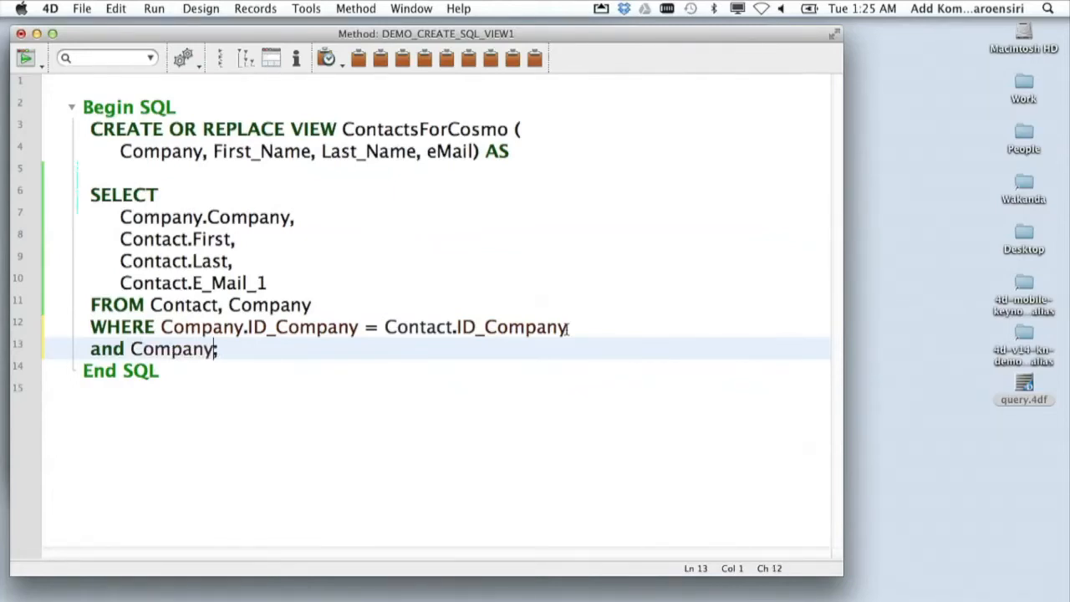
text(state)
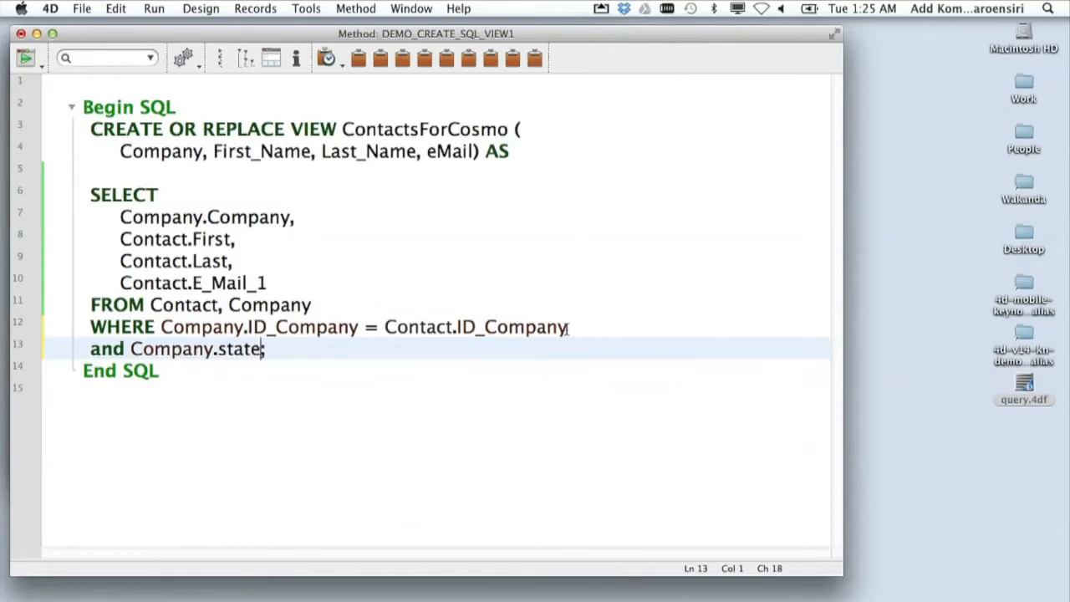
text( = 'NV')
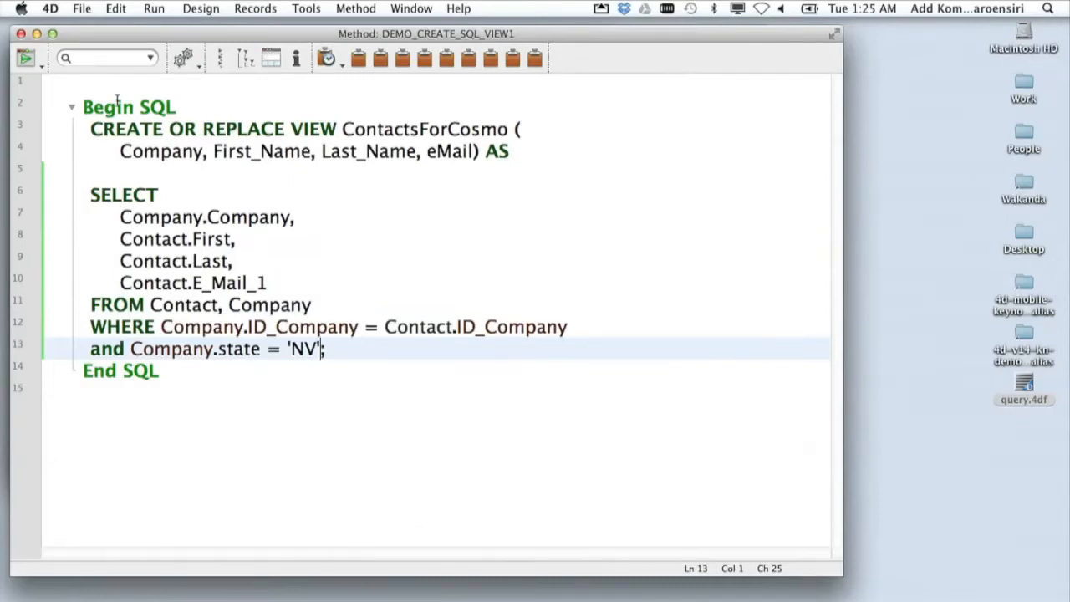
- Run the method to replace the ContactsForCosmo view, and retest the query in Microsoft Query
click(25, 67)
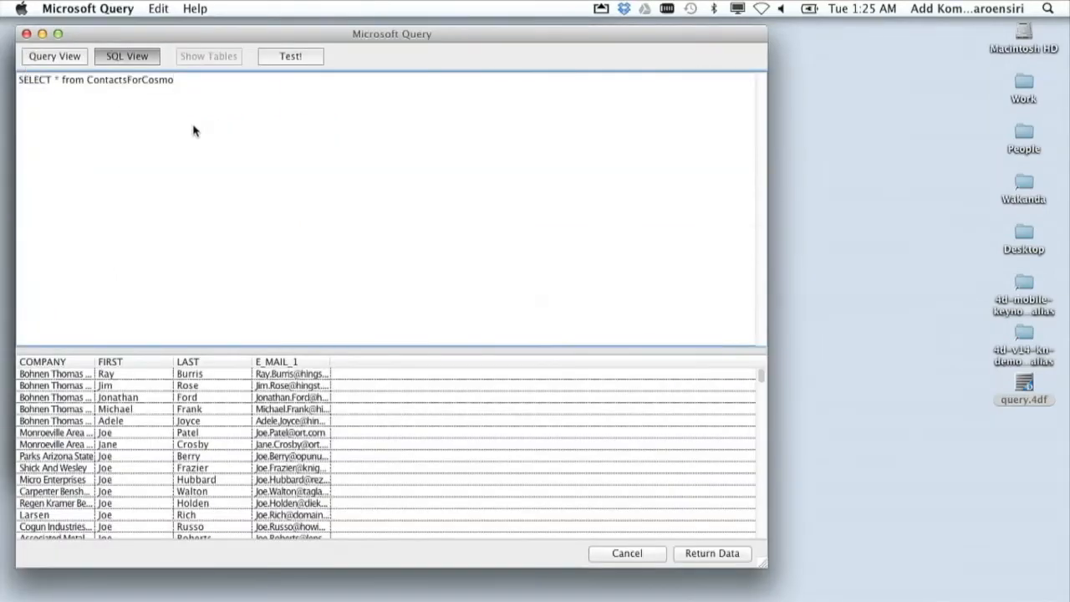
click(292, 56)
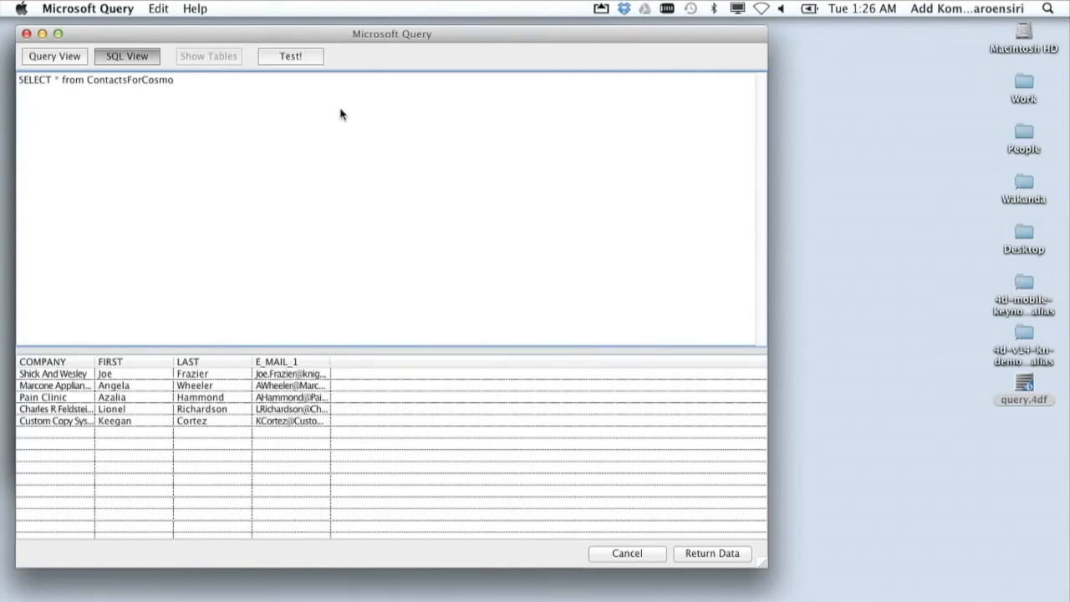
- Append "where company like 'Shick%'" to the ContactsForCosmo query and test it
text(w)
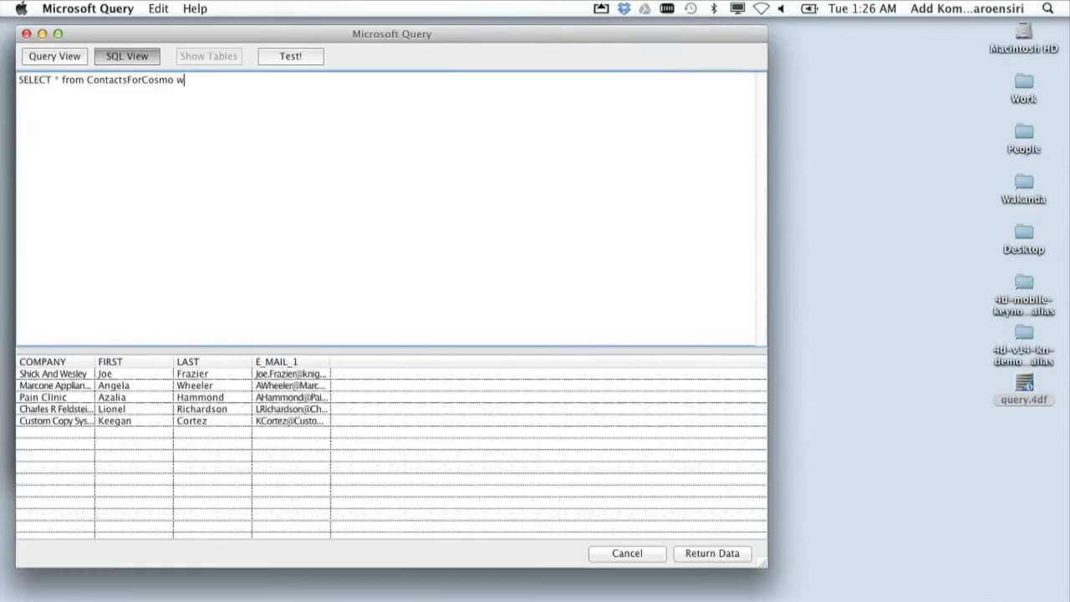
text(here company like ')
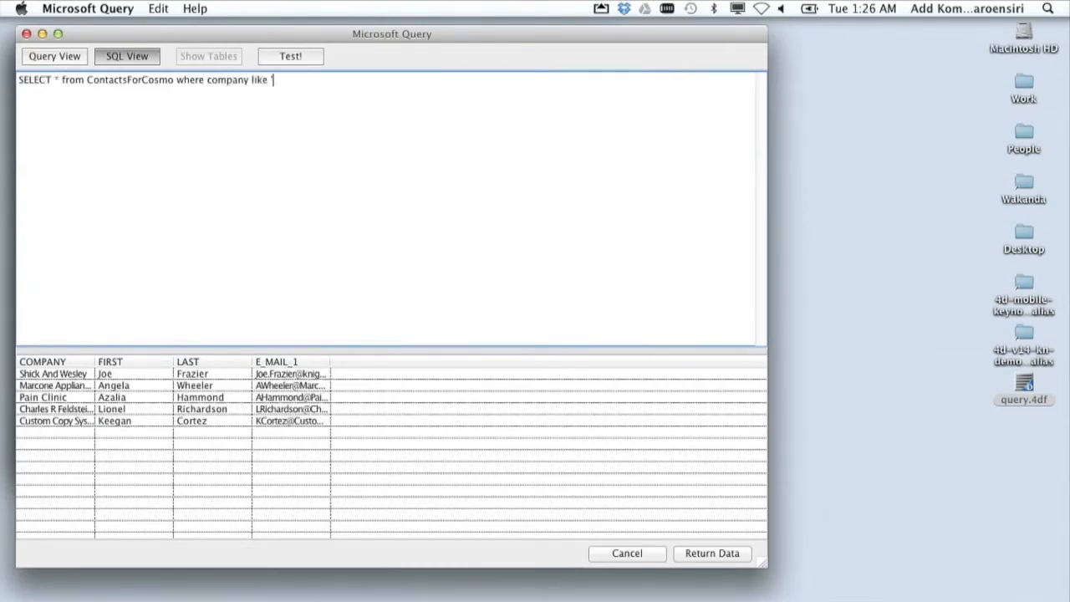
text(Shick%')
click(309, 56)
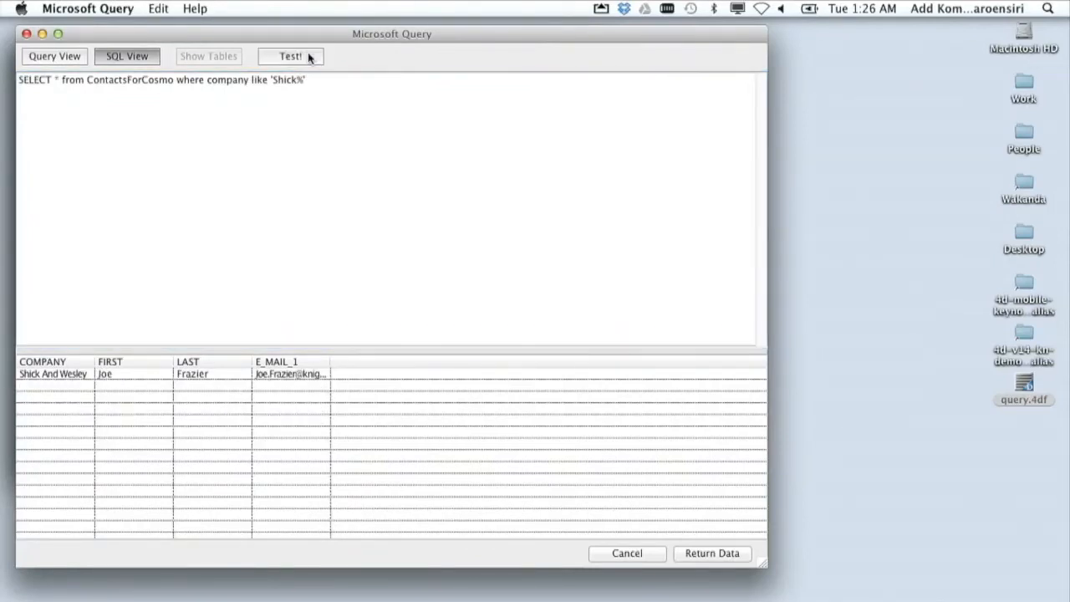